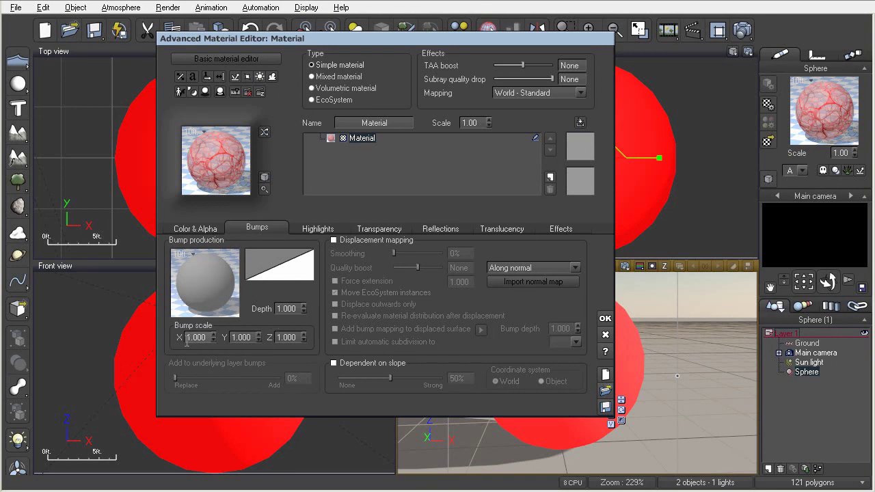
# Step: Assign the Multi cracked function from the Bumps collection to the material's bump production and open that function for editing
pyautogui.click(203, 276)
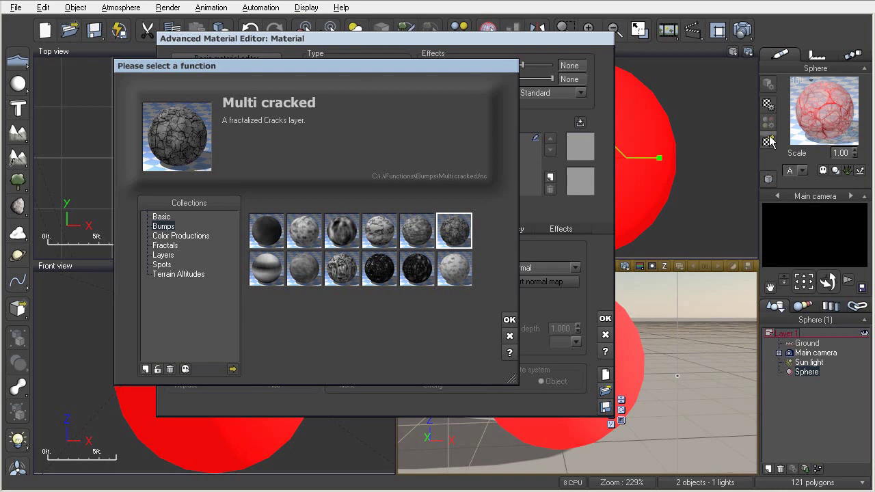
pyautogui.doubleClick(449, 237)
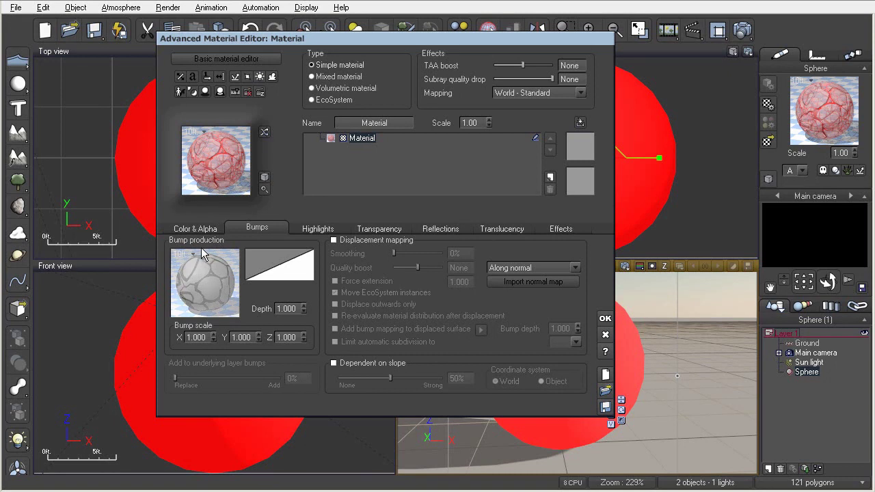
pyautogui.rightClick(209, 286)
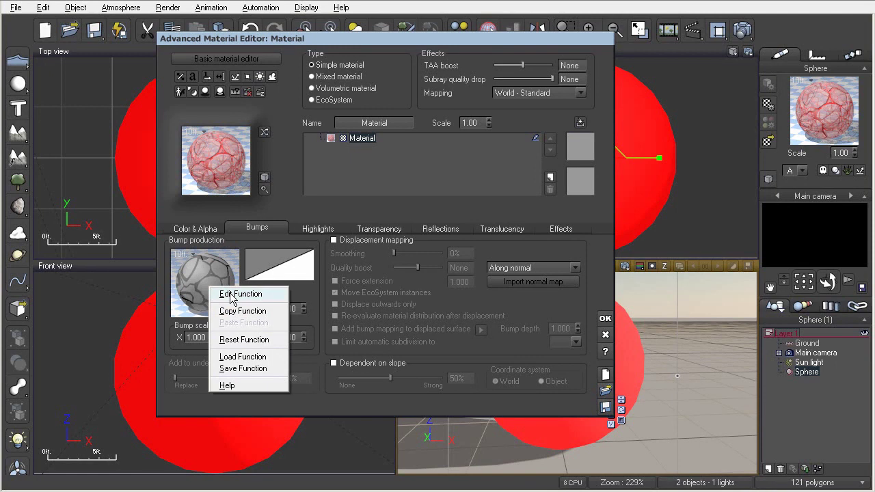
pyautogui.click(232, 296)
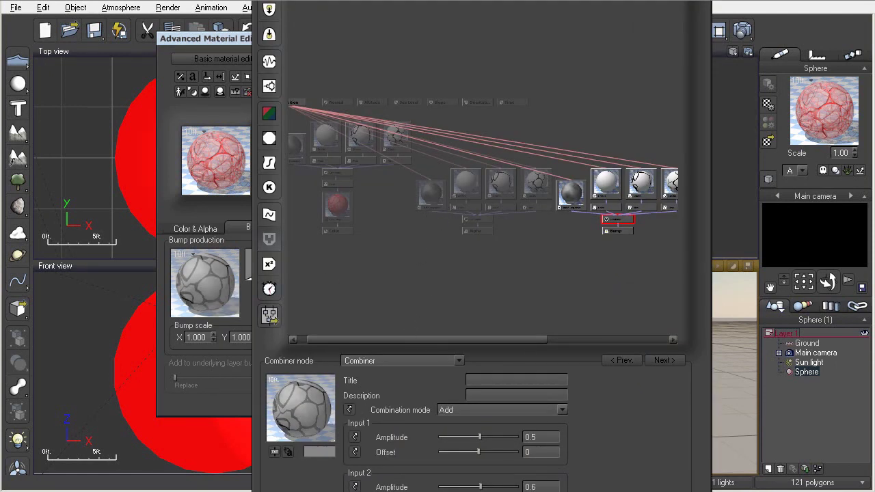
# Step: Examine the function graph around the Bump output, including the Combiner and the Cracks, Filter and Basic Repeater nodes feeding it
pyautogui.moveTo(478, 0); pyautogui.dragTo(472, 0)
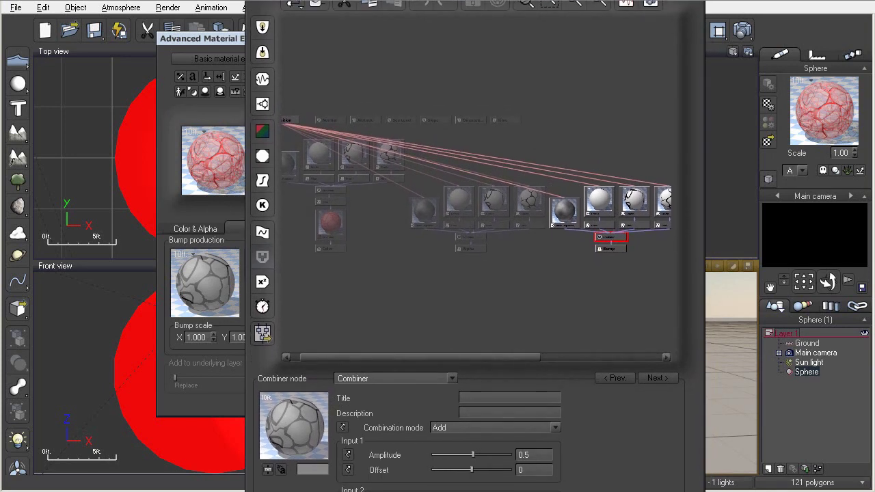
pyautogui.moveTo(395, 289); pyautogui.dragTo(304, 269)
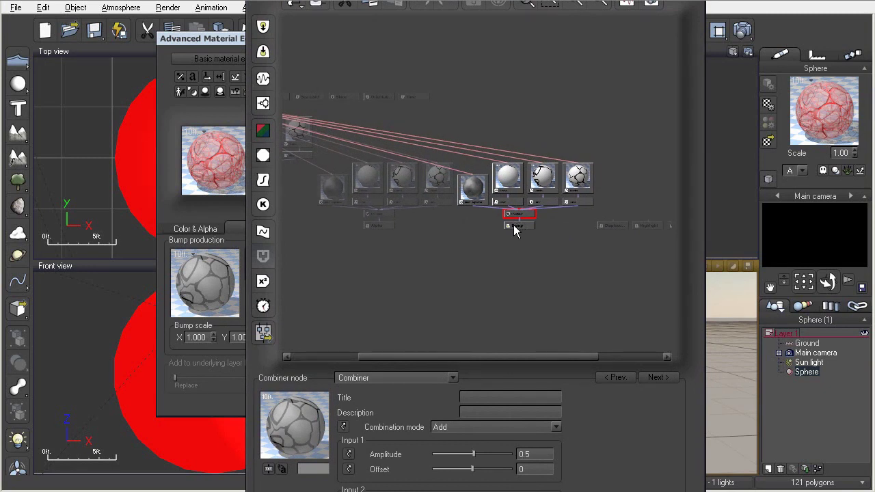
pyautogui.click(577, 4)
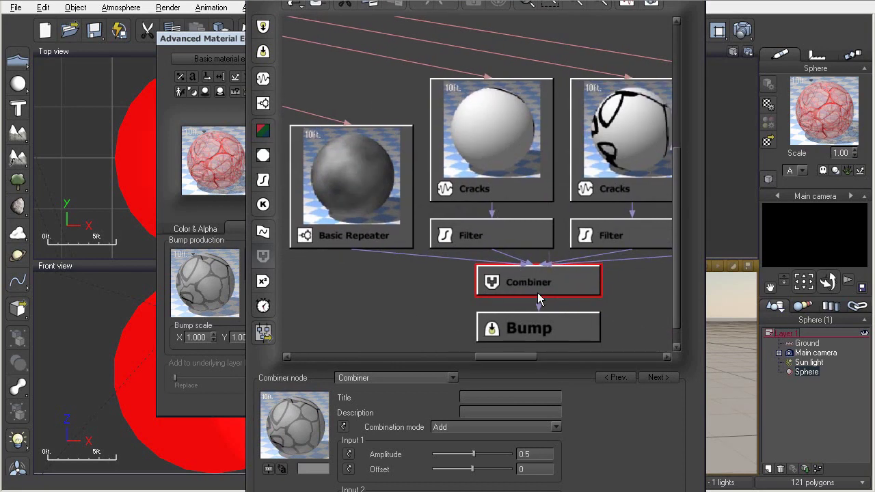
pyautogui.moveTo(558, 280); pyautogui.dragTo(512, 286, button='right')
pyautogui.moveTo(559, 185); pyautogui.dragTo(550, 126, button='right')
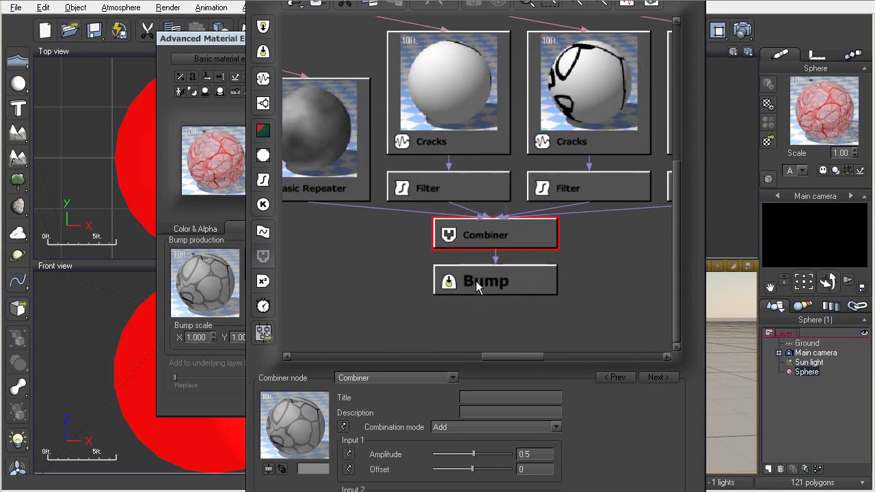
pyautogui.moveTo(468, 150); pyautogui.dragTo(488, 197, button='right')
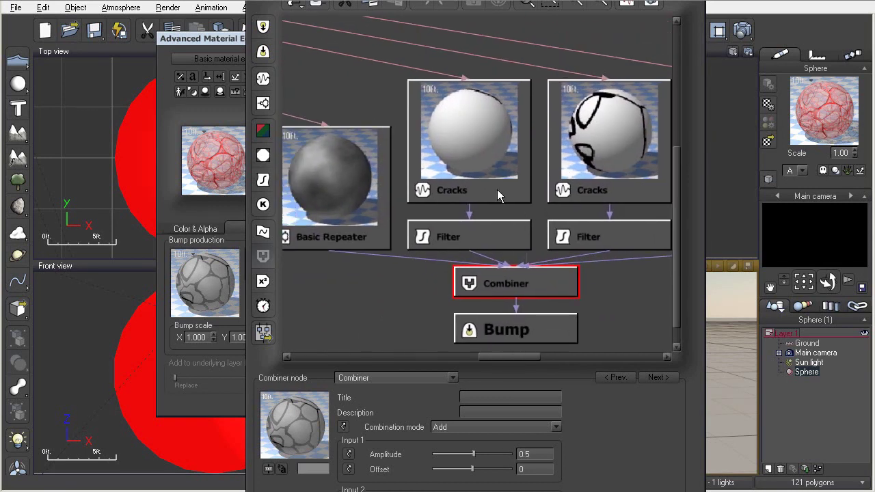
pyautogui.click(600, 3)
pyautogui.moveTo(389, 134); pyautogui.dragTo(627, 160, button='right')
pyautogui.moveTo(370, 168); pyautogui.dragTo(403, 190, button='right')
pyautogui.moveTo(625, 203); pyautogui.dragTo(453, 196, button='right')
pyautogui.moveTo(644, 242); pyautogui.dragTo(565, 212, button='right')
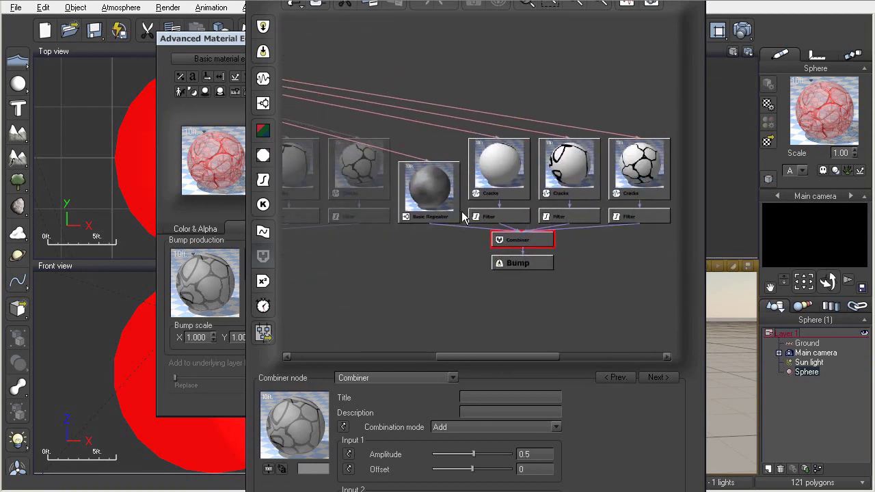
pyautogui.moveTo(543, 263); pyautogui.dragTo(497, 242, button='right')
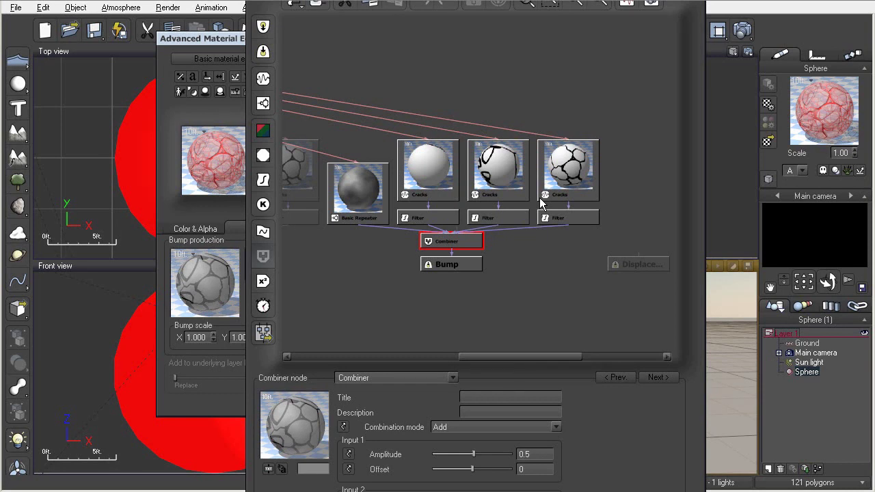
# Step: Inspect the settings of the three Cracks nodes and the Basic Repeater node that feed the bump Combiner
pyautogui.click(571, 182)
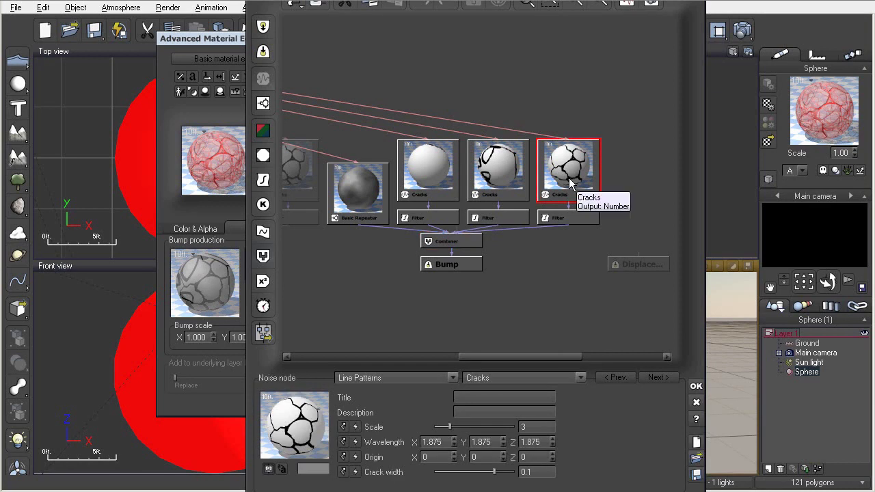
pyautogui.click(483, 173)
pyautogui.click(431, 172)
pyautogui.click(374, 200)
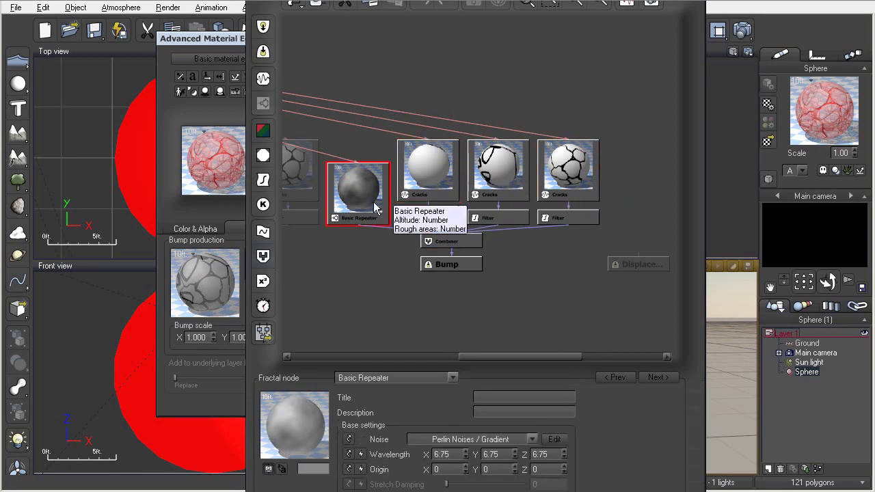
# Step: Try a scale of about 0.6 on the rightmost Cracks node and restore it to 3
pyautogui.click(554, 179)
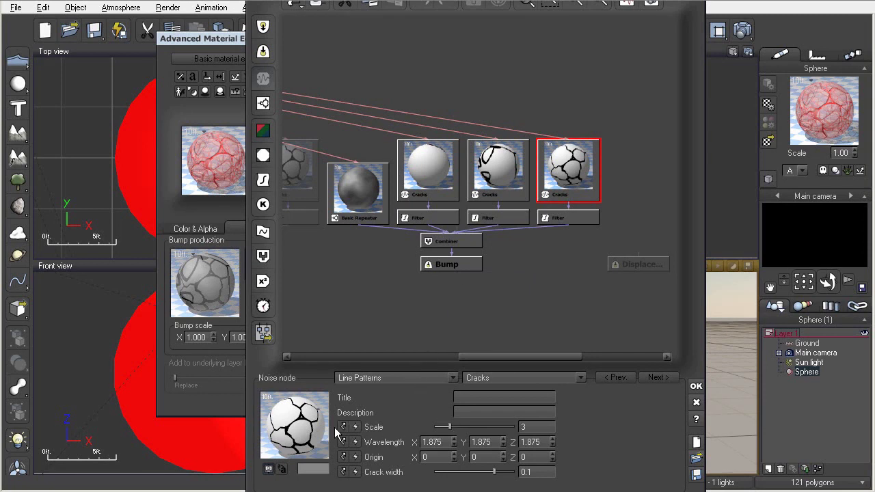
pyautogui.moveTo(449, 426)
pyautogui.mouseDown()
pyautogui.moveTo(469, 427)
pyautogui.moveTo(437, 427)
pyautogui.mouseUp()
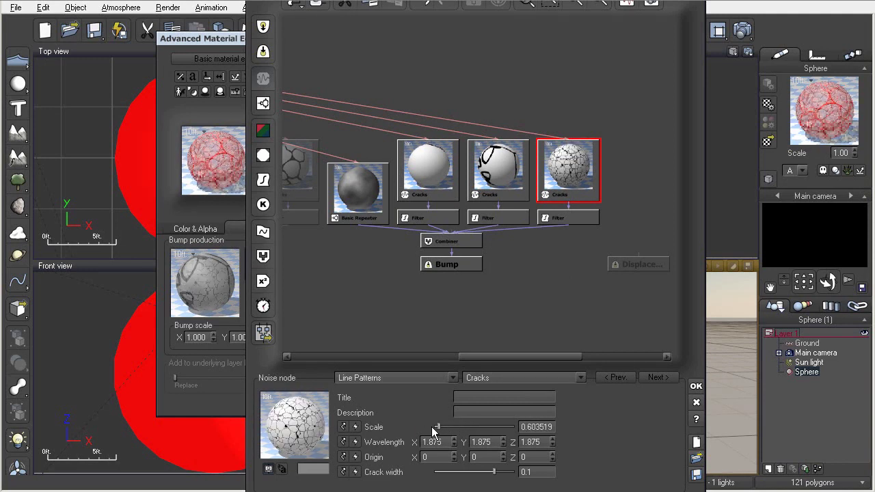
pyautogui.doubleClick(539, 426)
pyautogui.write('3')
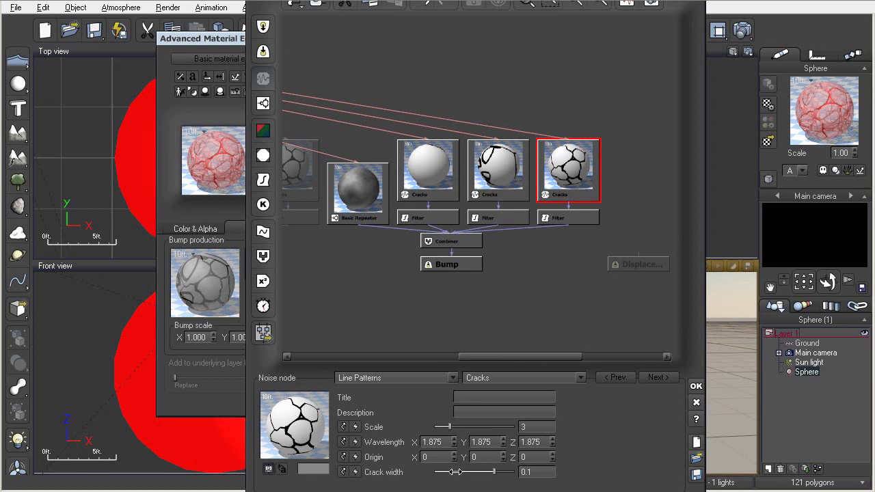
# Step: Try crack widths of about 0.014 and 0.26 on the rightmost Cracks node and restore the width to 0.1
pyautogui.moveTo(494, 473); pyautogui.dragTo(476, 474)
pyautogui.doubleClick(549, 471)
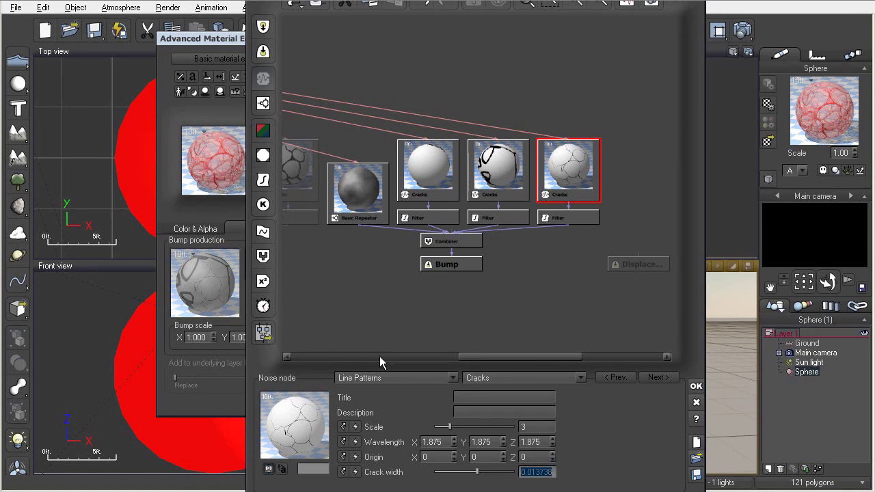
pyautogui.moveTo(476, 473); pyautogui.dragTo(507, 473)
pyautogui.click(546, 472)
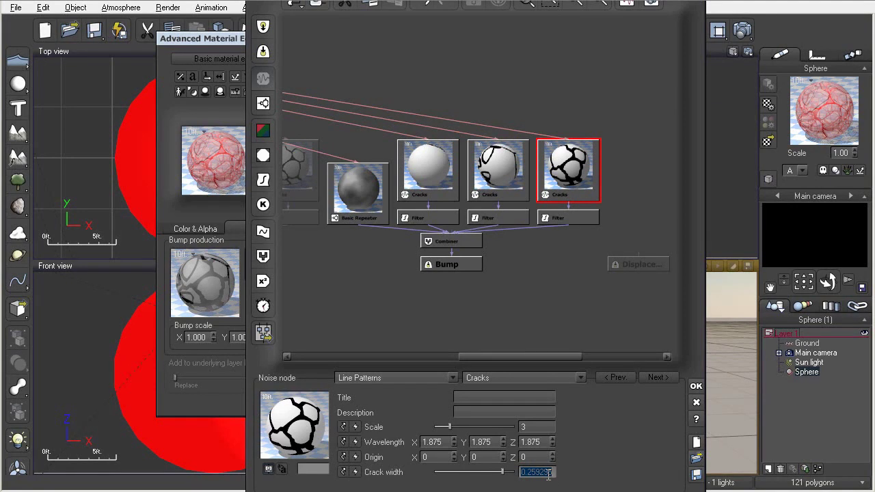
pyautogui.write('0.1')
pyautogui.press('Return')
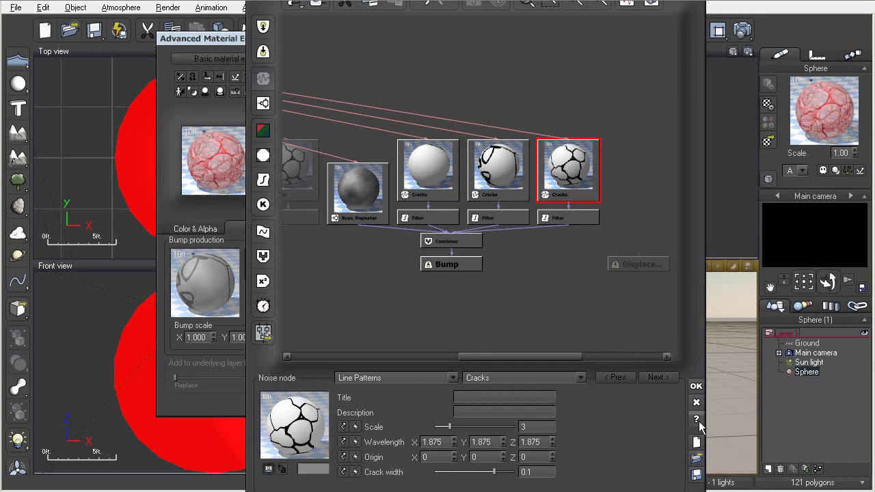
# Step: Accept the bump function and set the material's bump depth to 2
pyautogui.click(695, 388)
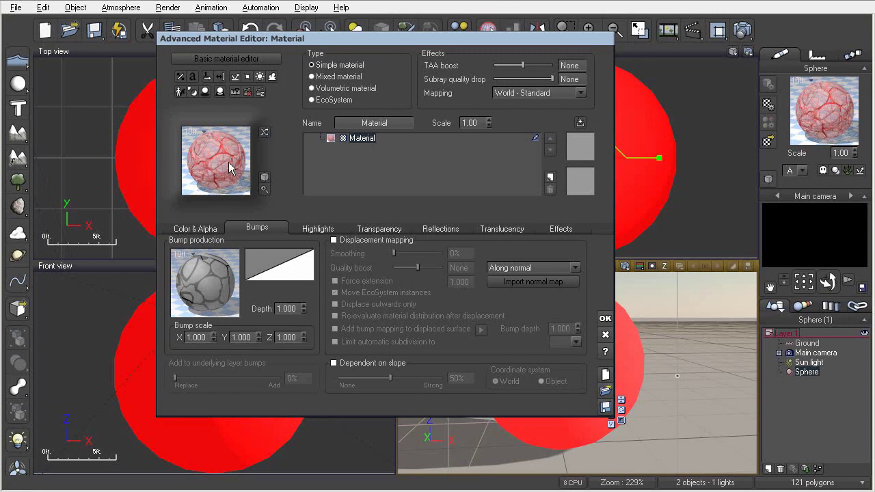
pyautogui.moveTo(298, 308); pyautogui.dragTo(250, 310)
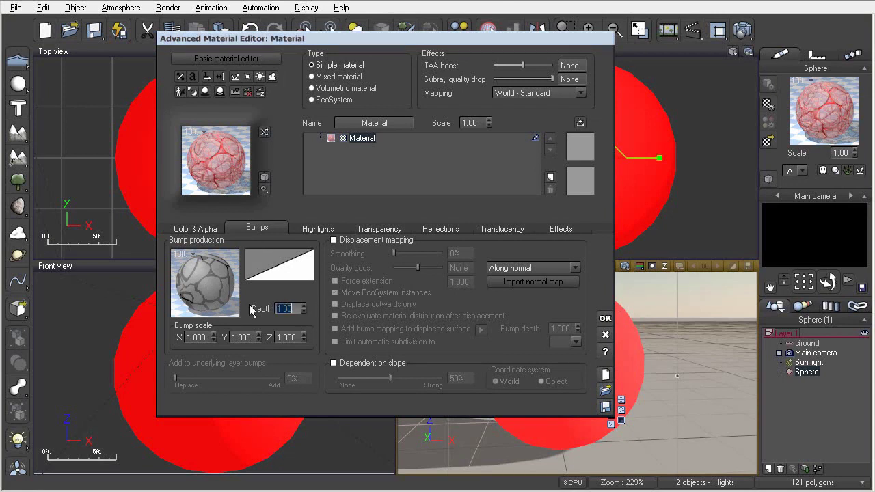
pyautogui.write('2')
pyautogui.press('Return')
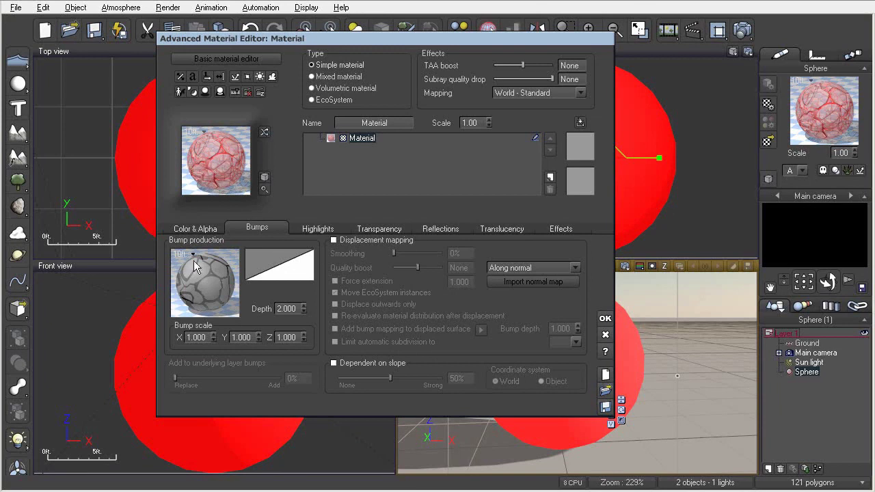
# Step: Check the color function's scale and set the bump scale to 0.5 on X, Y and Z
pyautogui.click(197, 230)
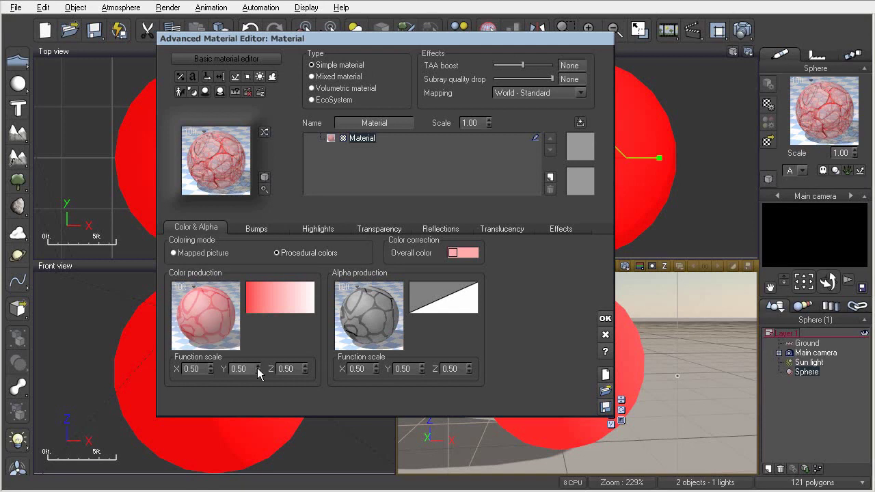
pyautogui.click(256, 229)
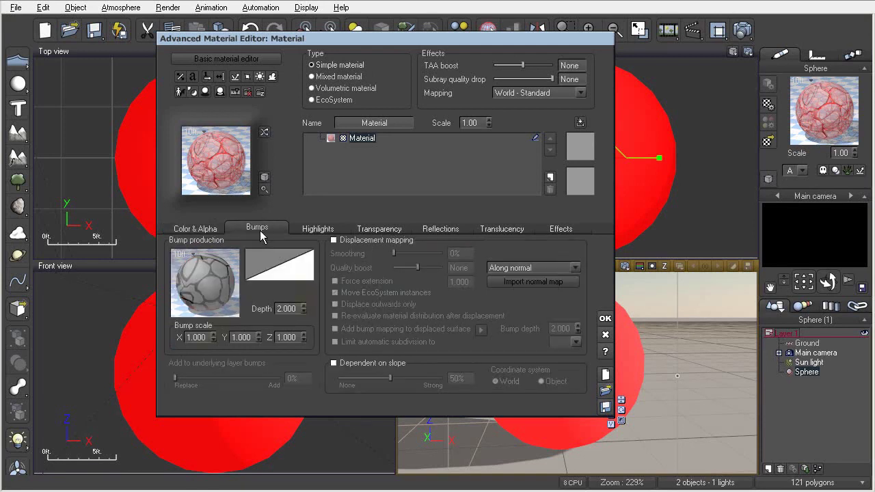
pyautogui.click(204, 338)
pyautogui.write('0.5')
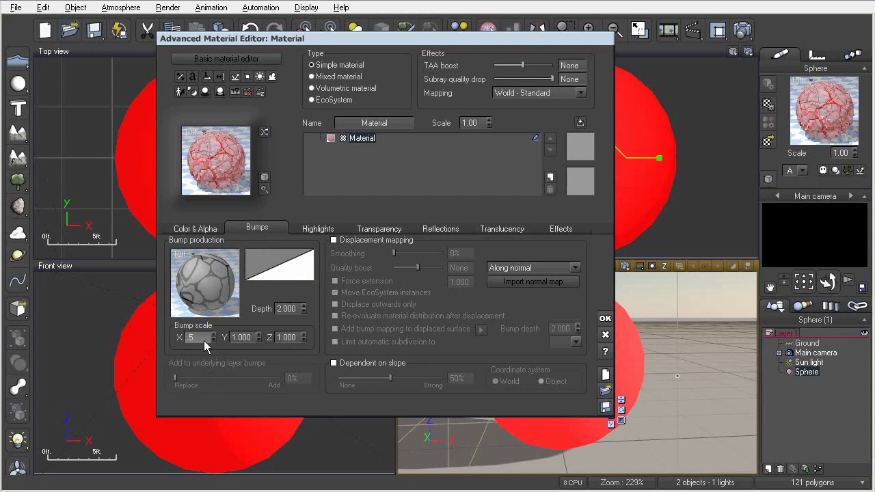
pyautogui.click(238, 338)
pyautogui.write('0.5')
pyautogui.click(285, 338)
pyautogui.write('0.5')
pyautogui.press('Return')
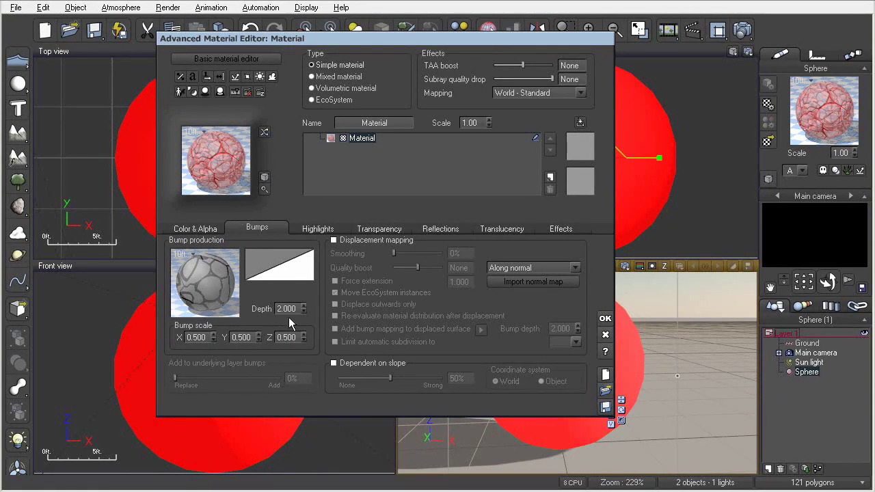
# Step: Apply the material with a bump depth of 4 and render the main camera view, accepting the post-render options
pyautogui.moveTo(304, 308); pyautogui.dragTo(304, 306)
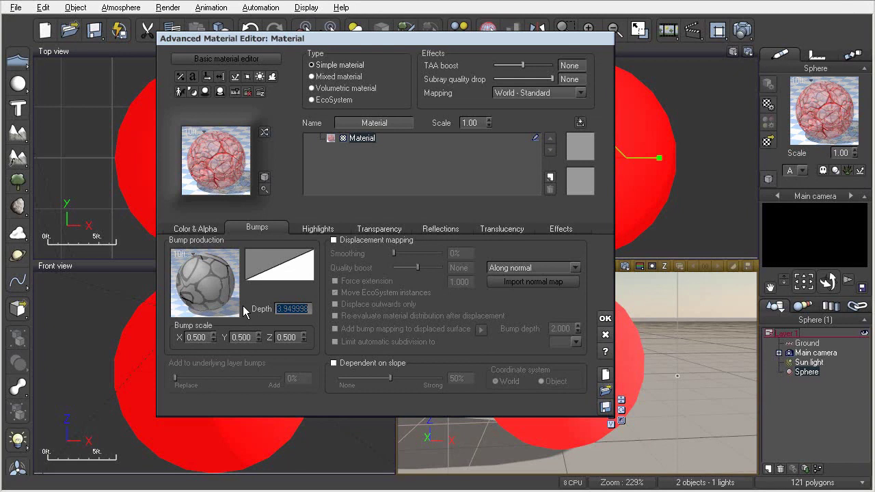
pyautogui.write('4')
pyautogui.press('Return')
pyautogui.click(604, 320)
pyautogui.click(625, 266)
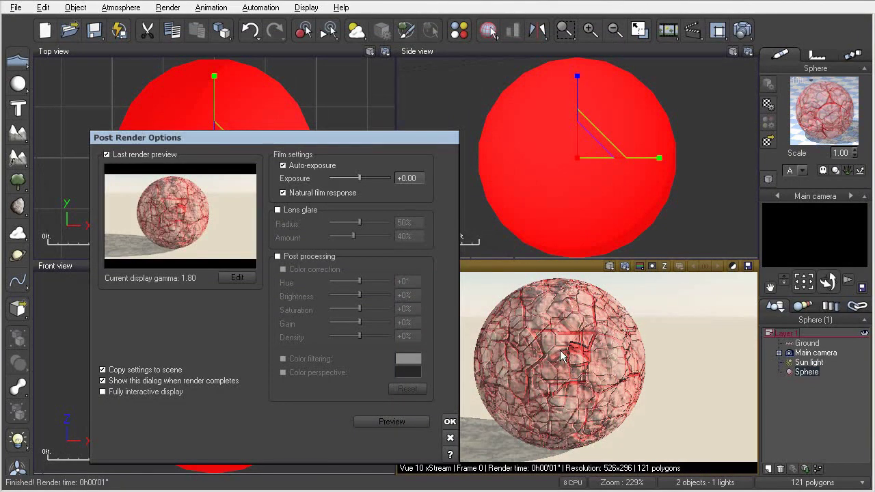
pyautogui.click(449, 421)
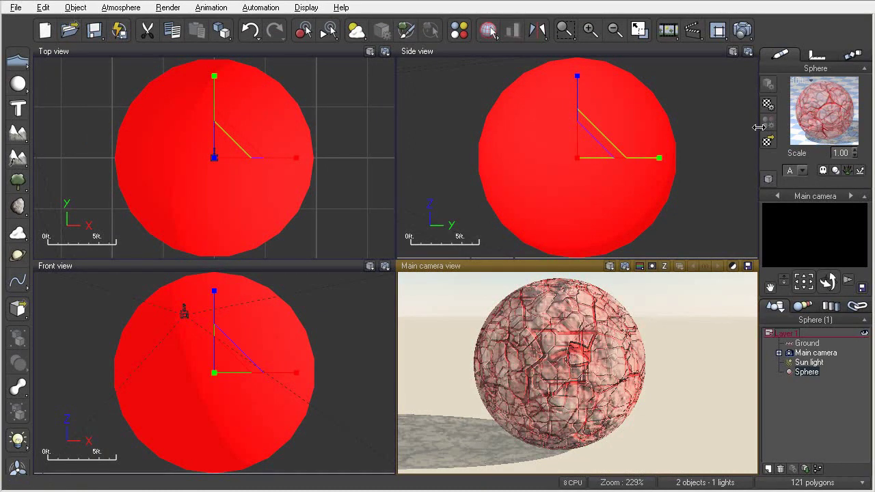
# Step: Reopen the sphere's material, try a bump depth of -1 and set the depth to 1
pyautogui.click(768, 104)
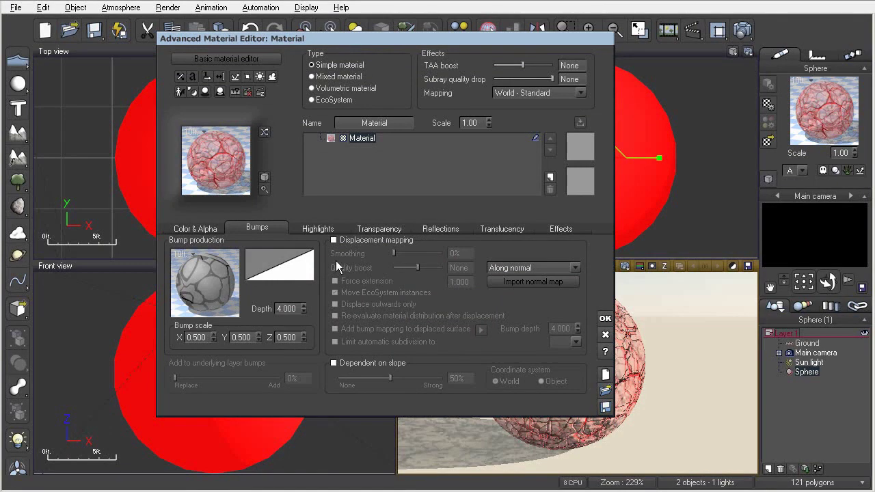
pyautogui.doubleClick(294, 309)
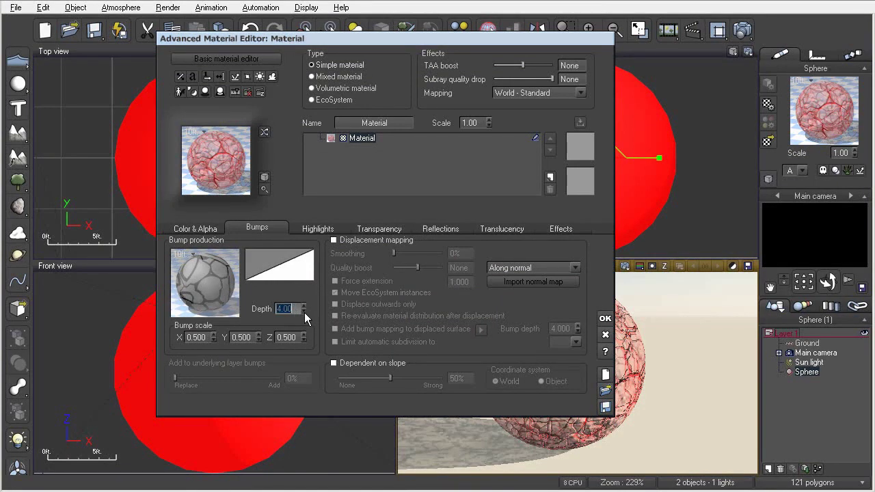
pyautogui.write('-1')
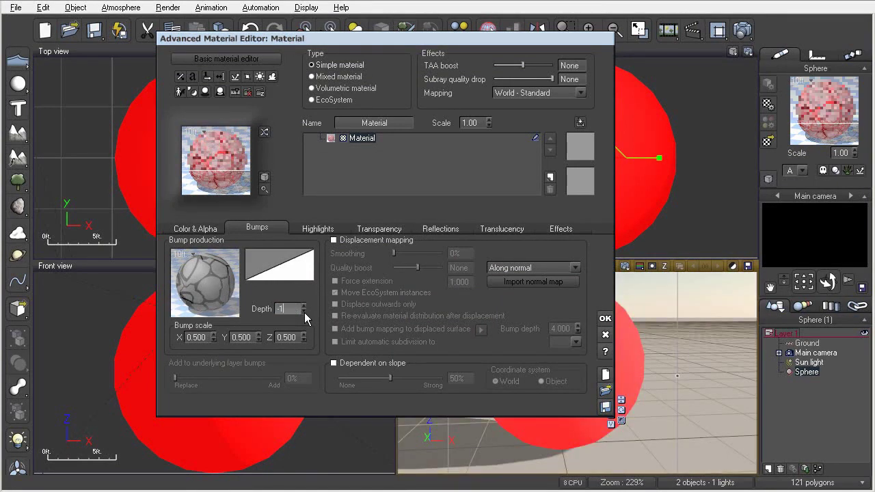
pyautogui.press('Return')
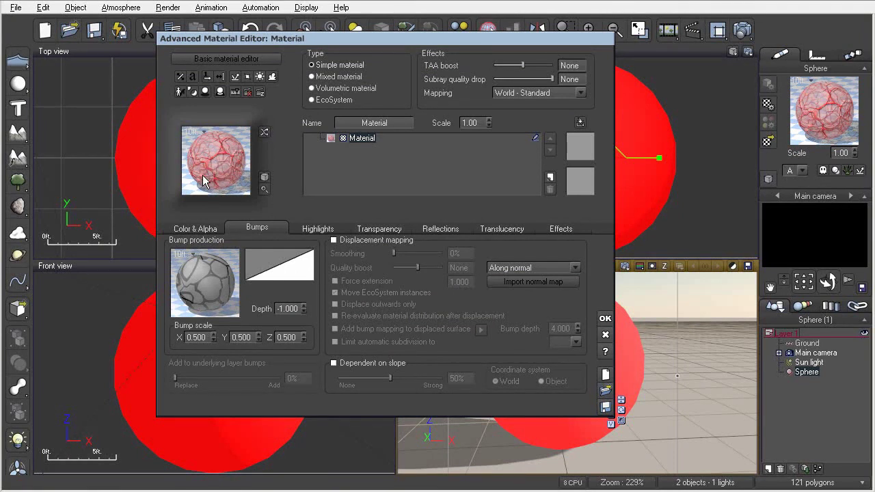
pyautogui.click(281, 312)
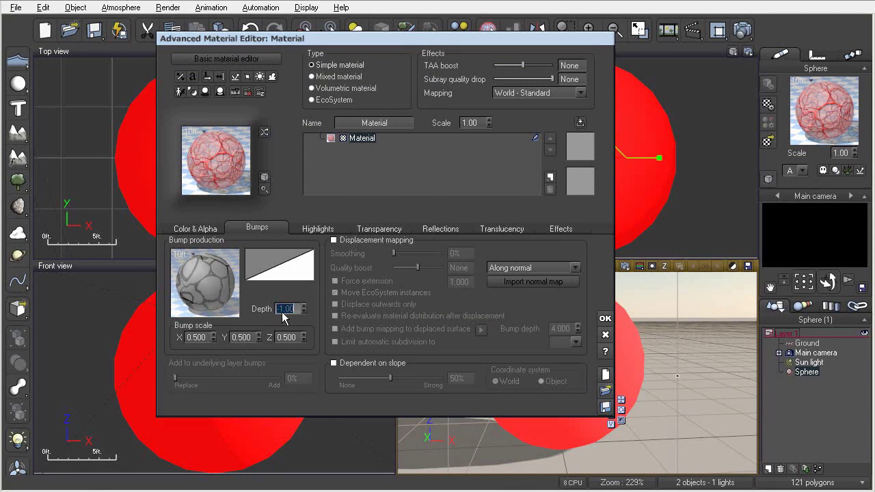
pyautogui.press('Return')
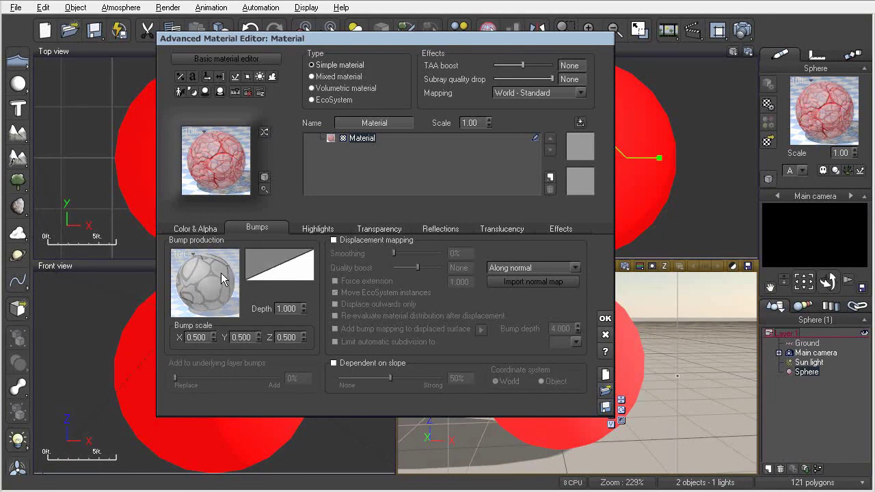
# Step: Open the bump filter of the sphere's material to examine its curve, and close it
pyautogui.rightClick(272, 264)
pyautogui.click(294, 271)
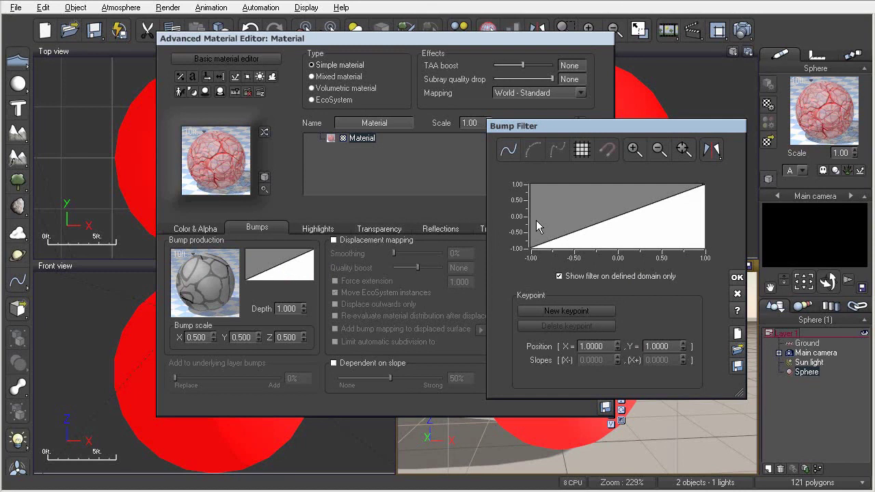
pyautogui.click(733, 279)
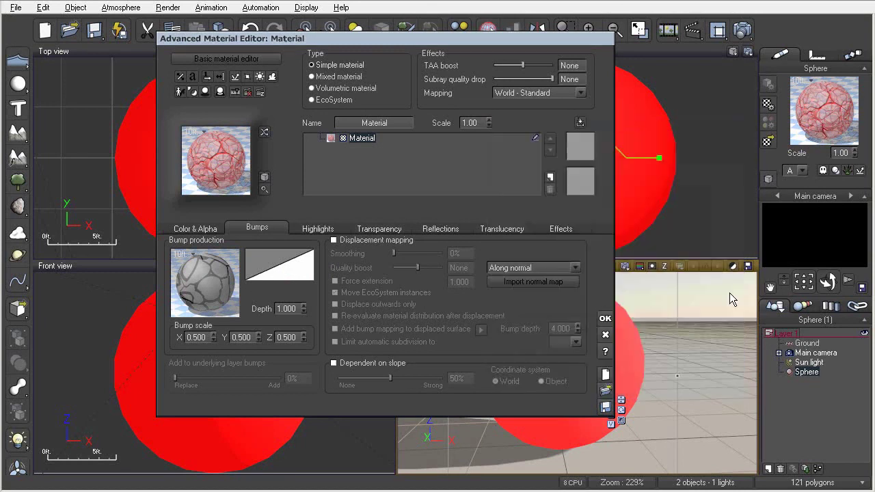
# Step: Review the available color maps and functions for the material's color production, keeping the Red and white map
pyautogui.click(182, 229)
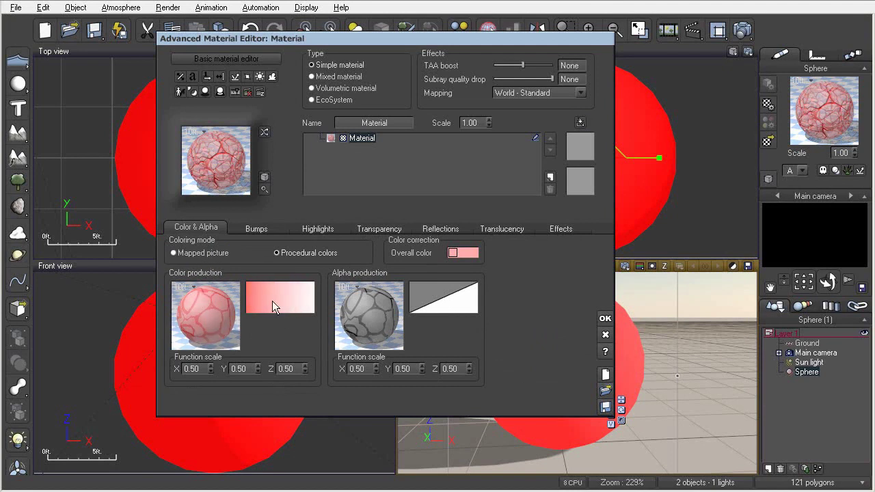
pyautogui.click(272, 301)
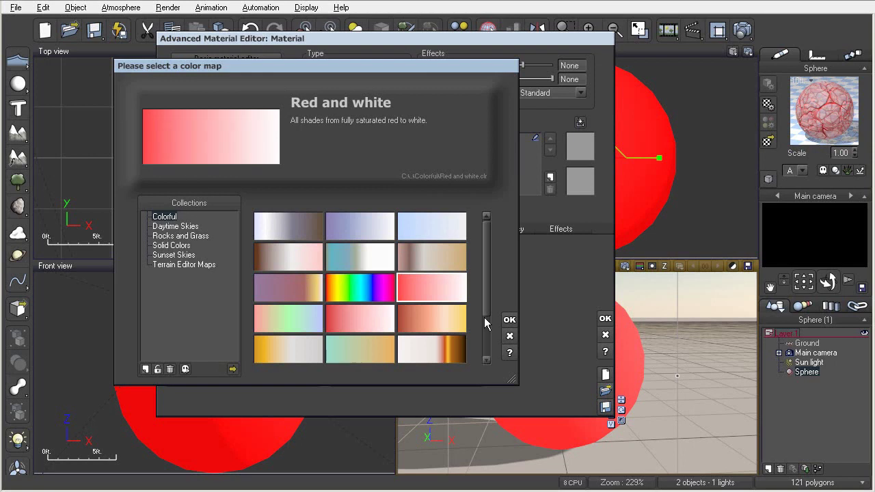
pyautogui.click(510, 320)
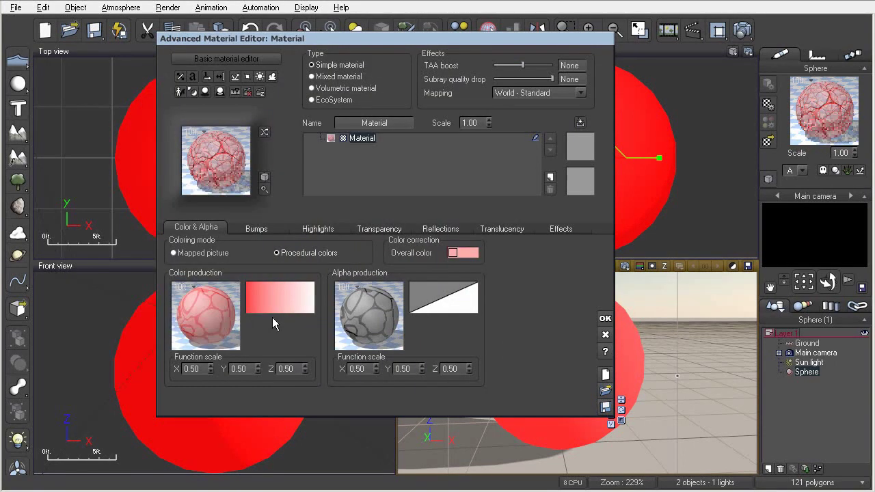
pyautogui.click(209, 305)
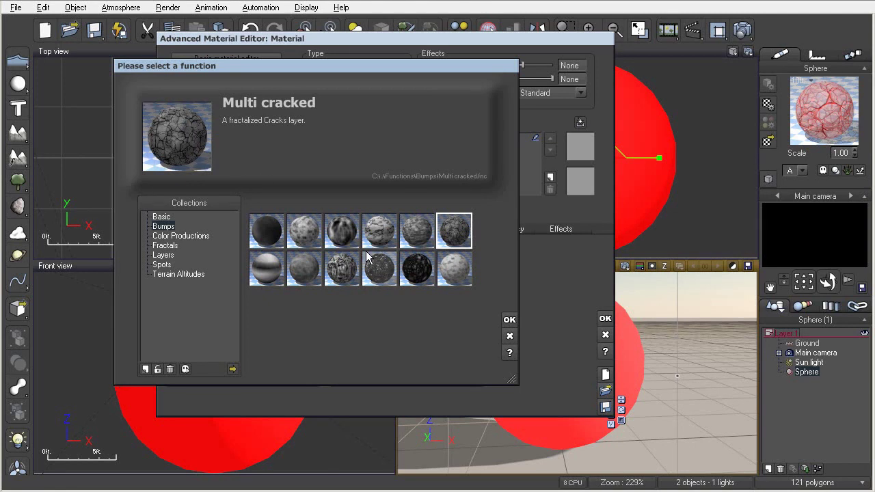
pyautogui.click(509, 335)
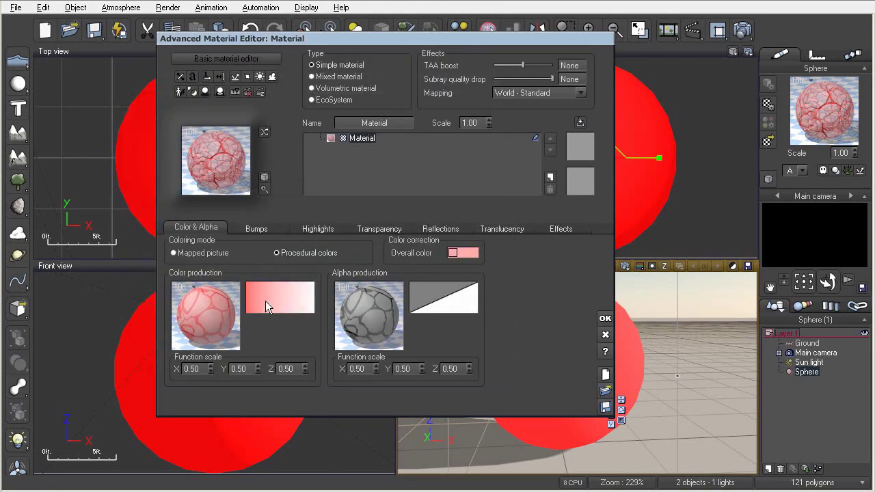
# Step: Reopen the bump filter and try reshaping its curve, including a peak at about X -0.42, Y 0.55
pyautogui.click(258, 231)
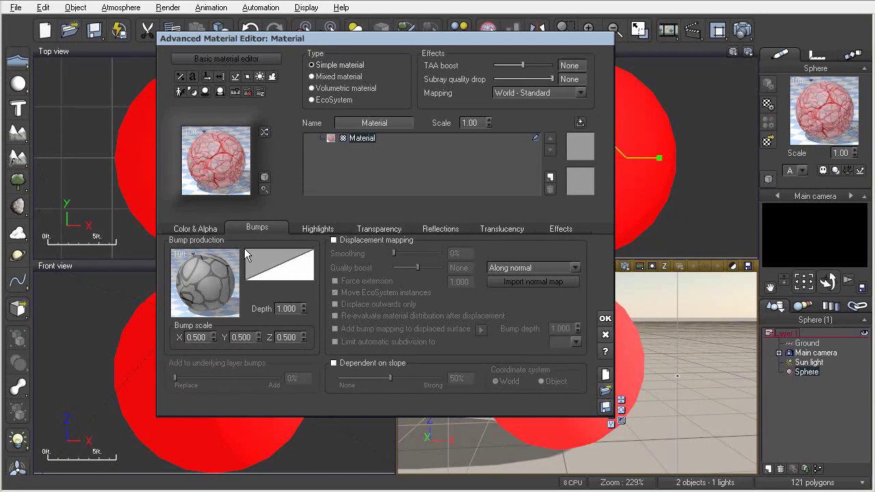
pyautogui.rightClick(263, 264)
pyautogui.click(290, 273)
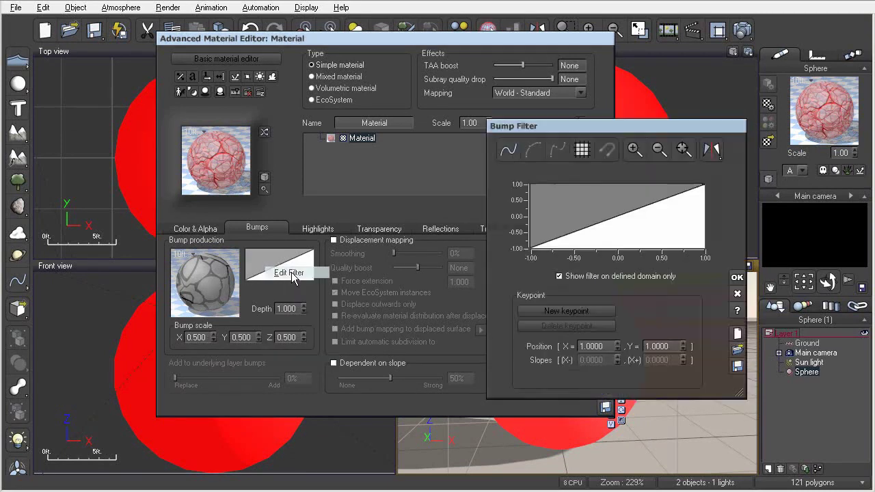
pyautogui.moveTo(533, 253); pyautogui.dragTo(526, 182)
pyautogui.moveTo(704, 183); pyautogui.dragTo(704, 227)
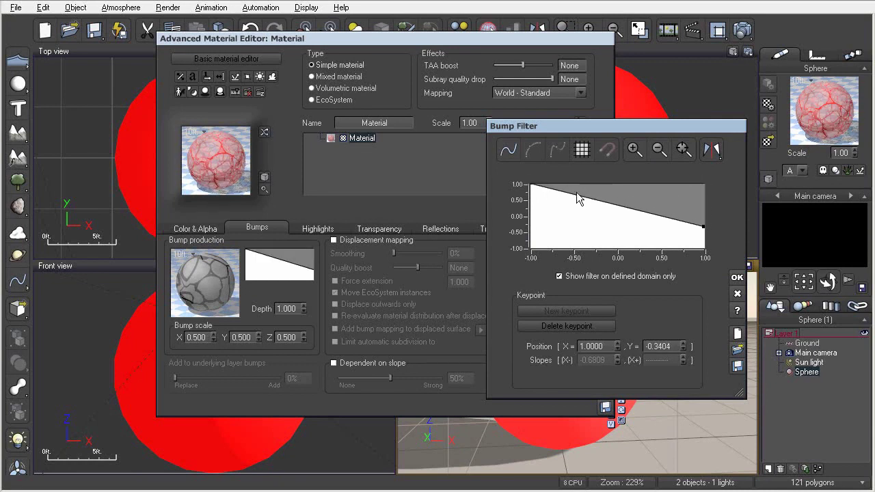
pyautogui.moveTo(526, 182); pyautogui.dragTo(580, 198)
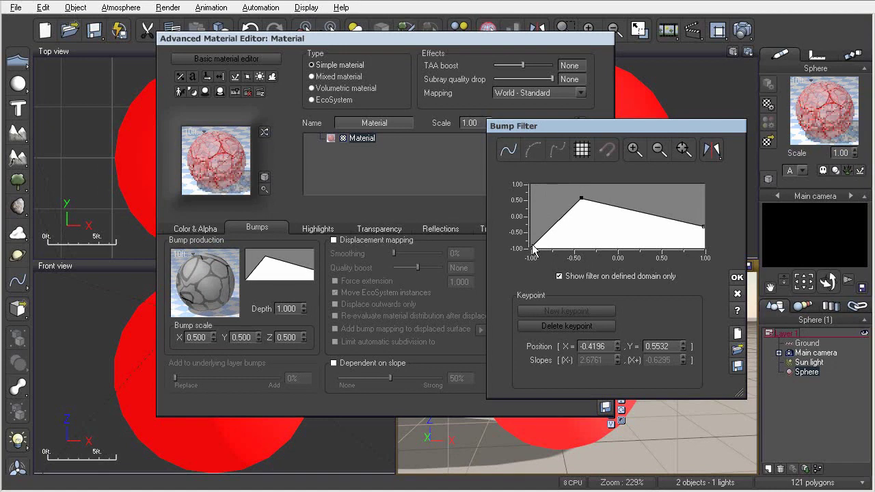
pyautogui.moveTo(531, 249); pyautogui.dragTo(546, 223)
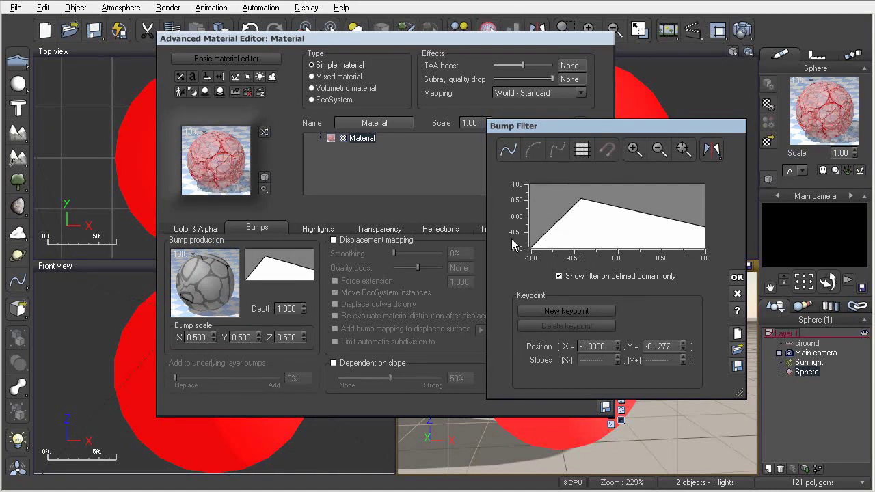
# Step: Invert the bump filter curve, running from about Y 1 at X -1 to about Y -1 at X 1, and accept it
pyautogui.moveTo(581, 198); pyautogui.dragTo(530, 184)
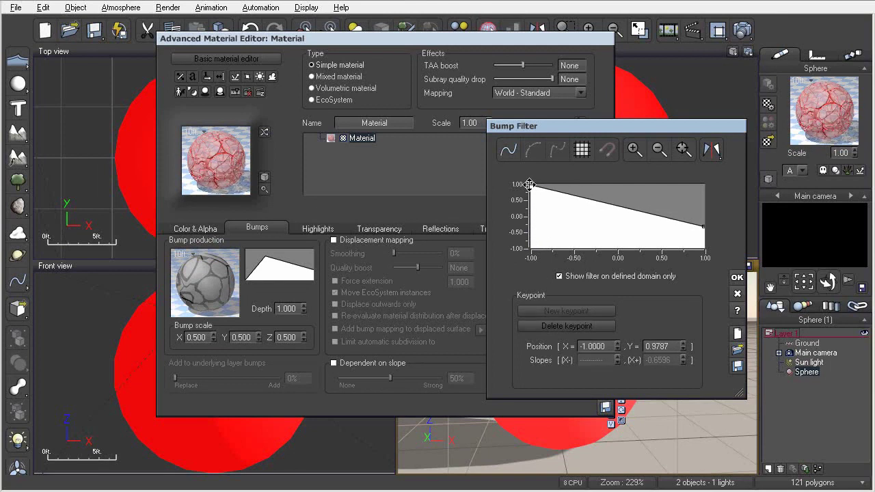
pyautogui.moveTo(704, 234); pyautogui.dragTo(705, 248)
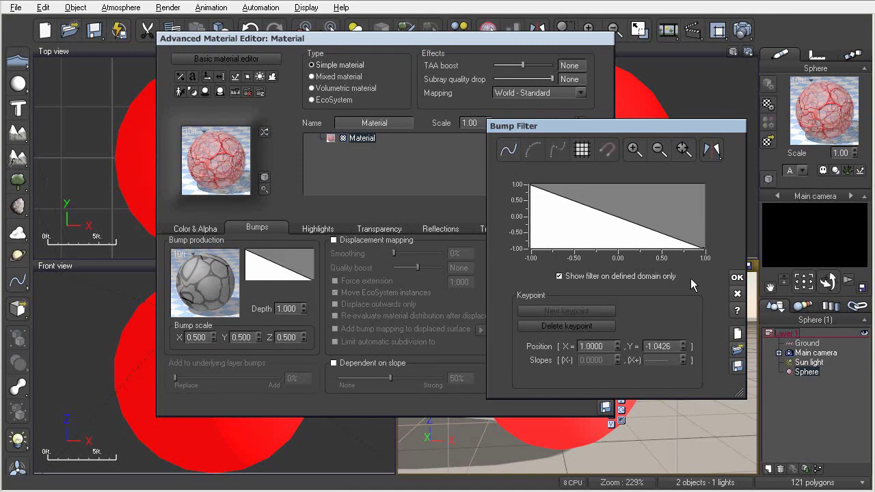
pyautogui.click(736, 274)
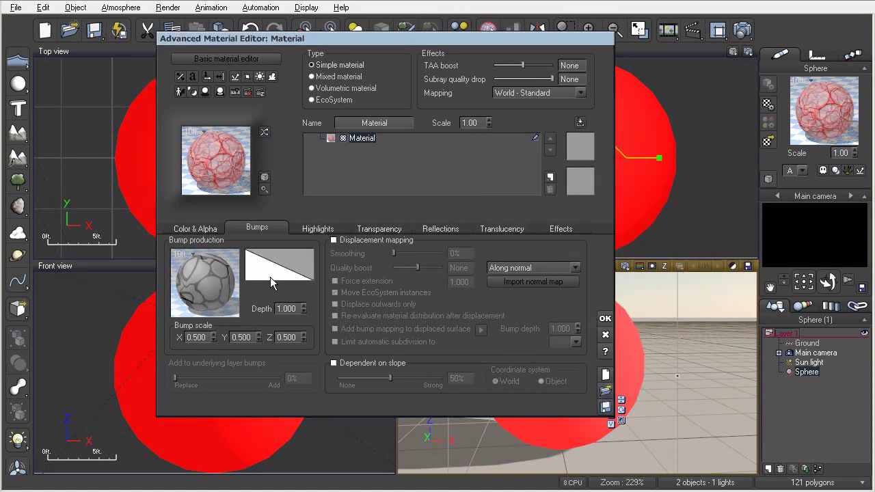
# Step: Raise the material's bump depth to 4.1
pyautogui.click(279, 308)
pyautogui.moveTo(305, 307); pyautogui.dragTo(305, 297)
pyautogui.click(305, 309)
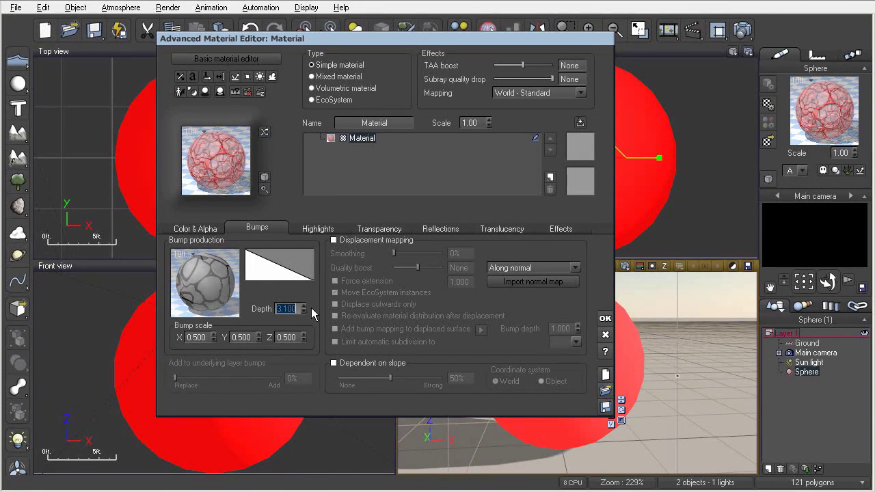
pyautogui.click(305, 306)
# Step: Apply the material and render the main camera view, accepting the post-render options
pyautogui.click(605, 318)
pyautogui.click(622, 267)
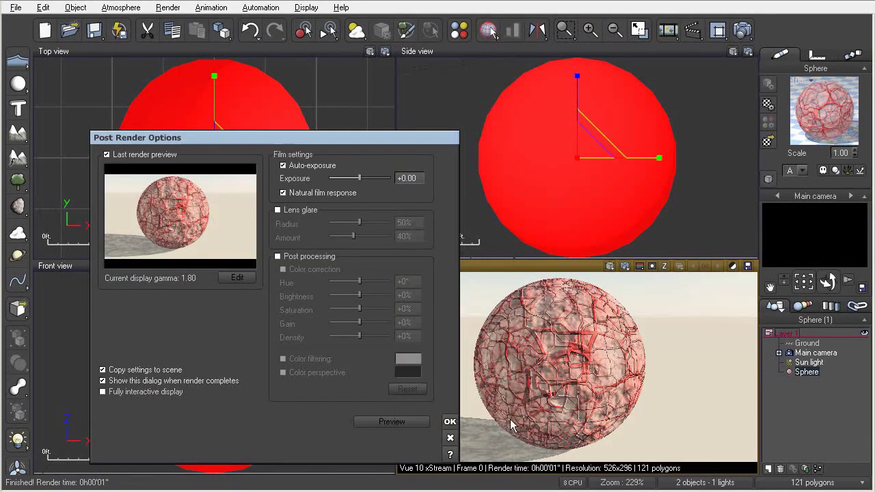
pyautogui.click(449, 422)
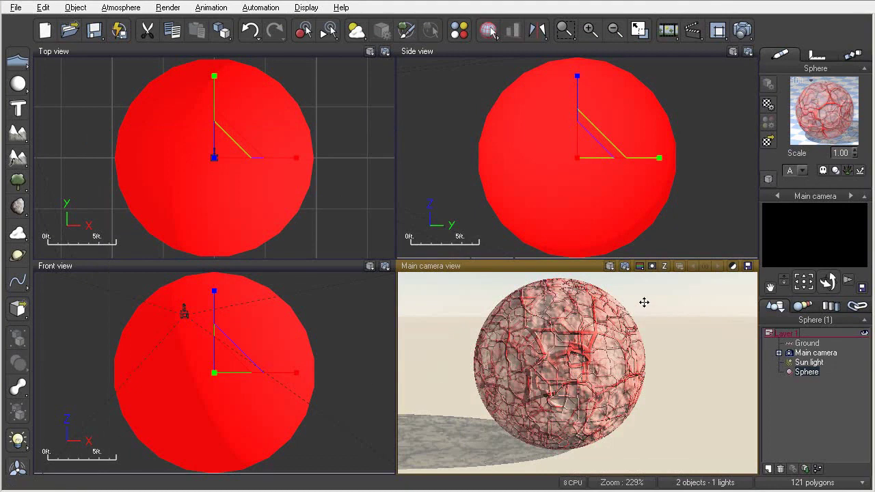
# Step: Reopen the sphere's material for editing
pyautogui.click(770, 103)
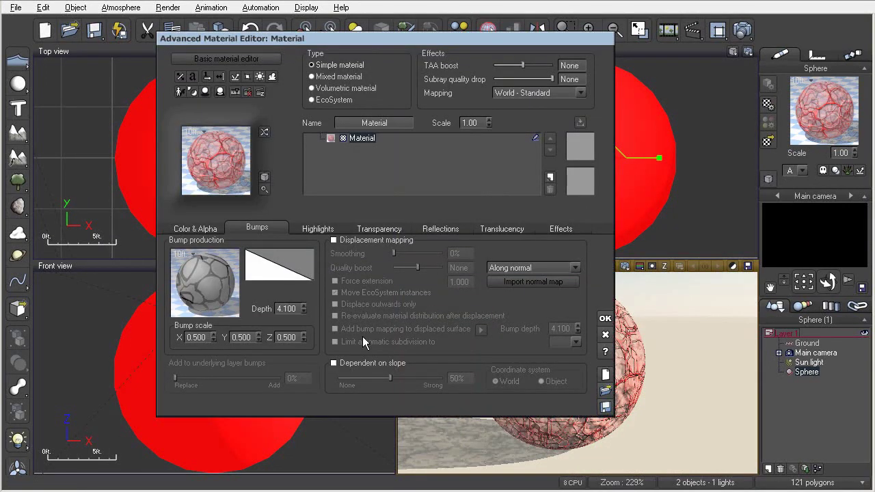